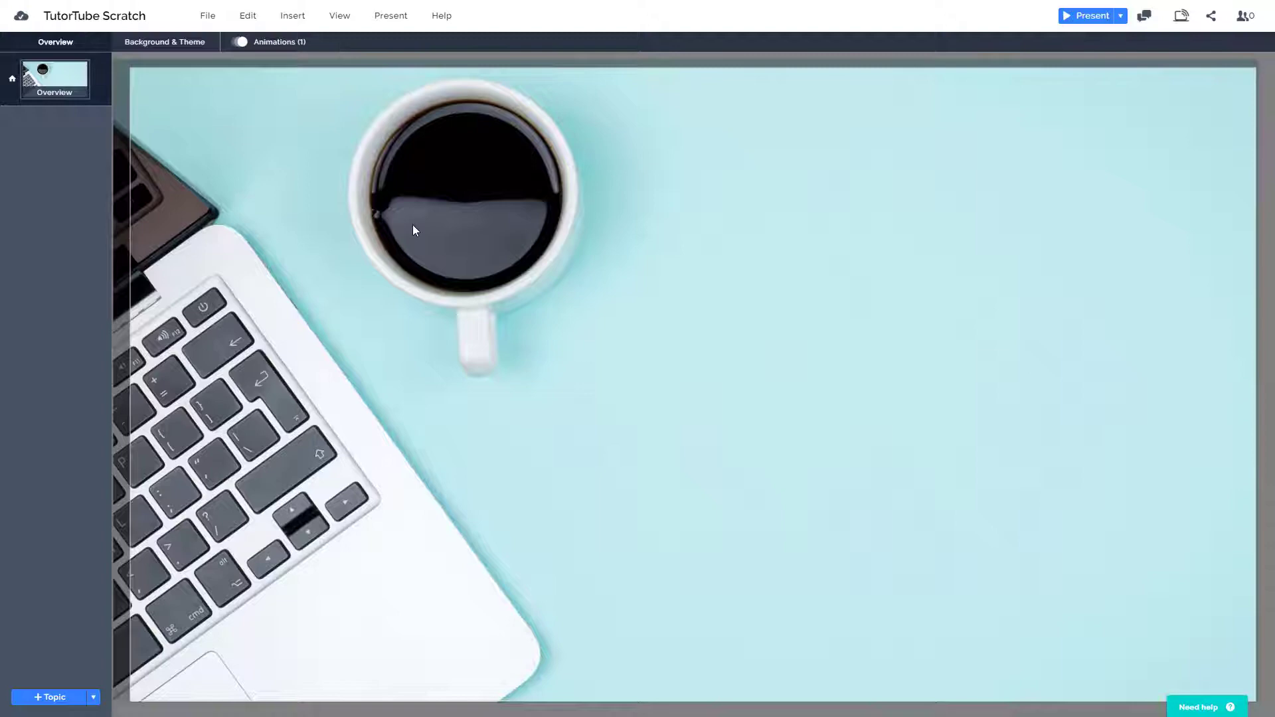
- Open Prezi's Insert > Video options and select the Embed YouTube field
click(294, 17)
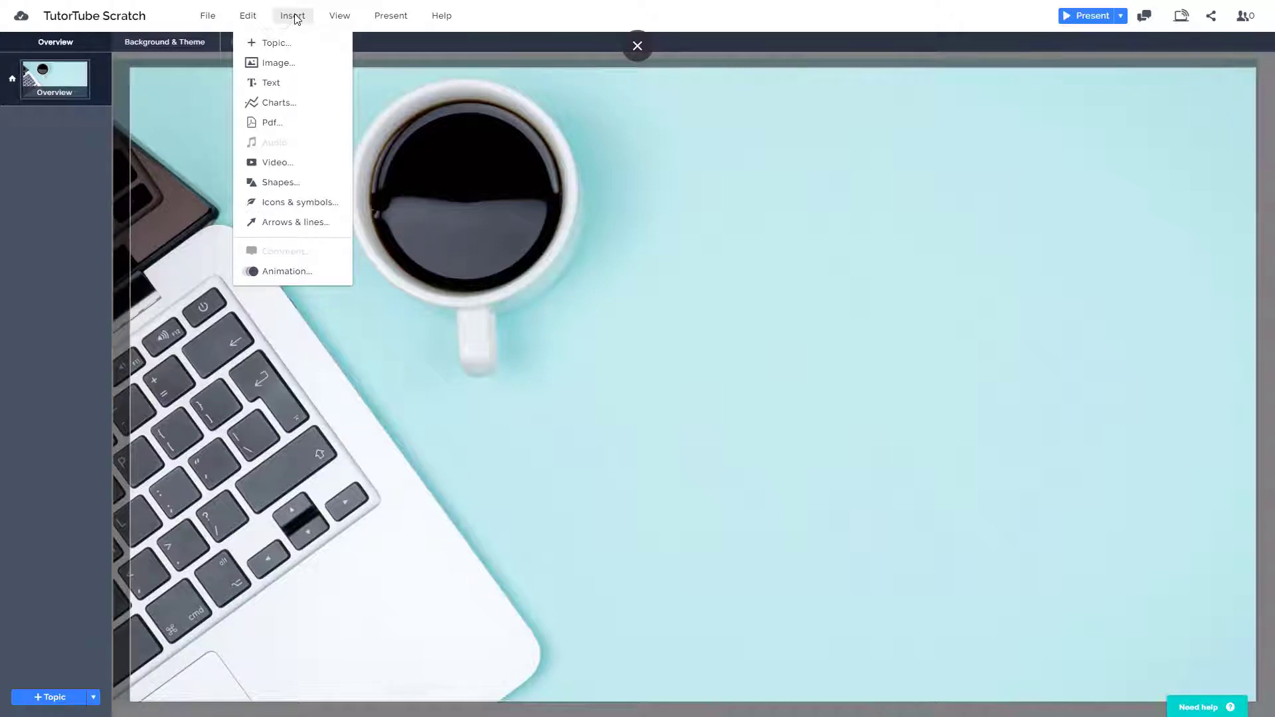
click(318, 172)
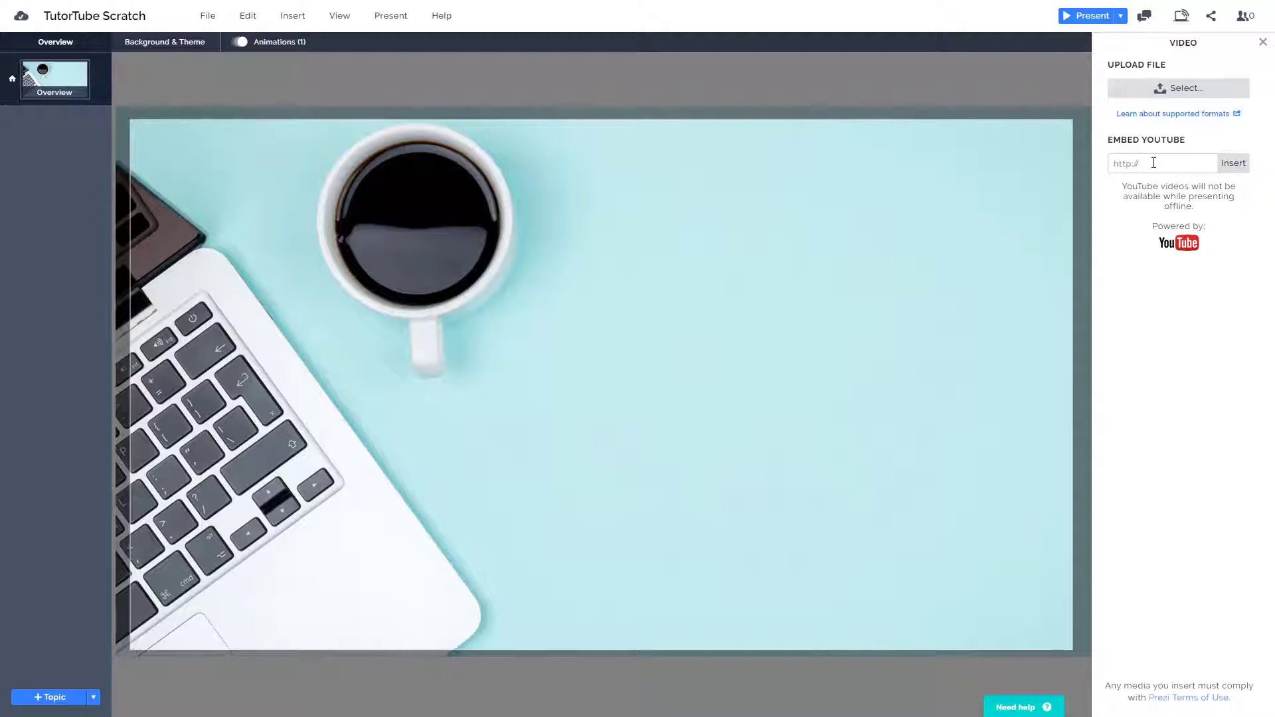
click(1112, 163)
- Copy the YouTube video's URL from the browser address bar
key(alt+Tab)
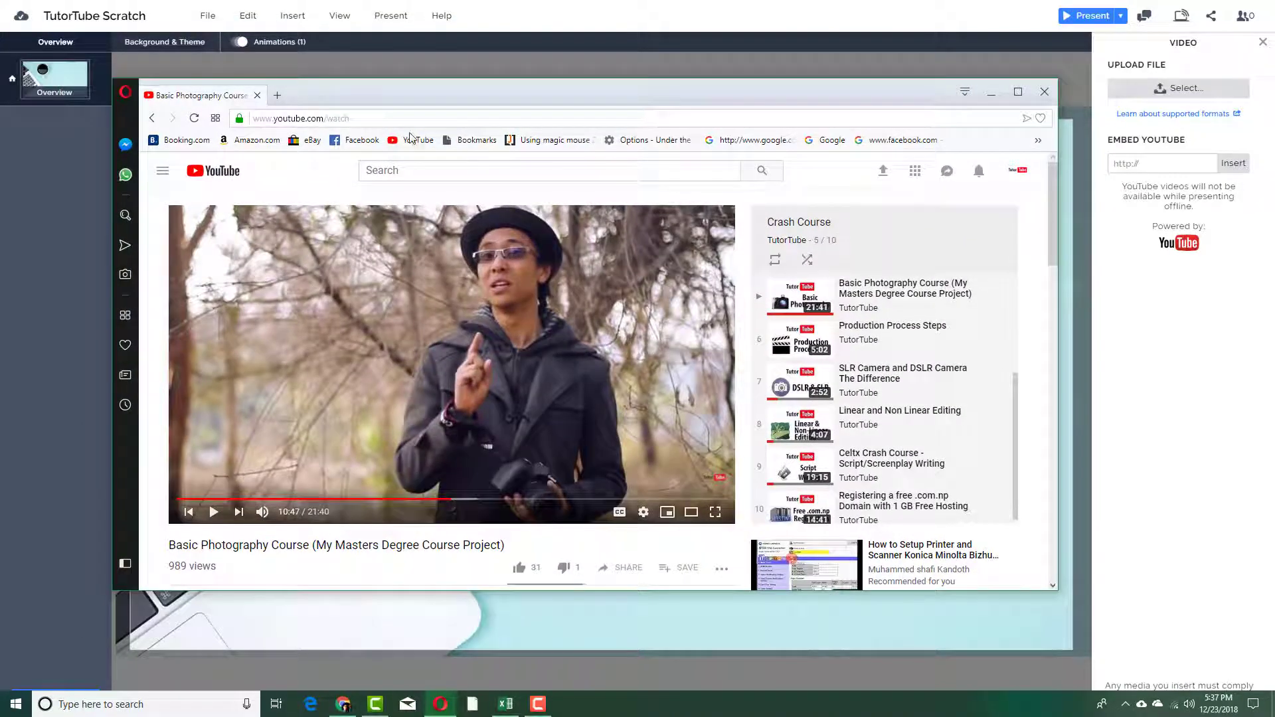
click(396, 117)
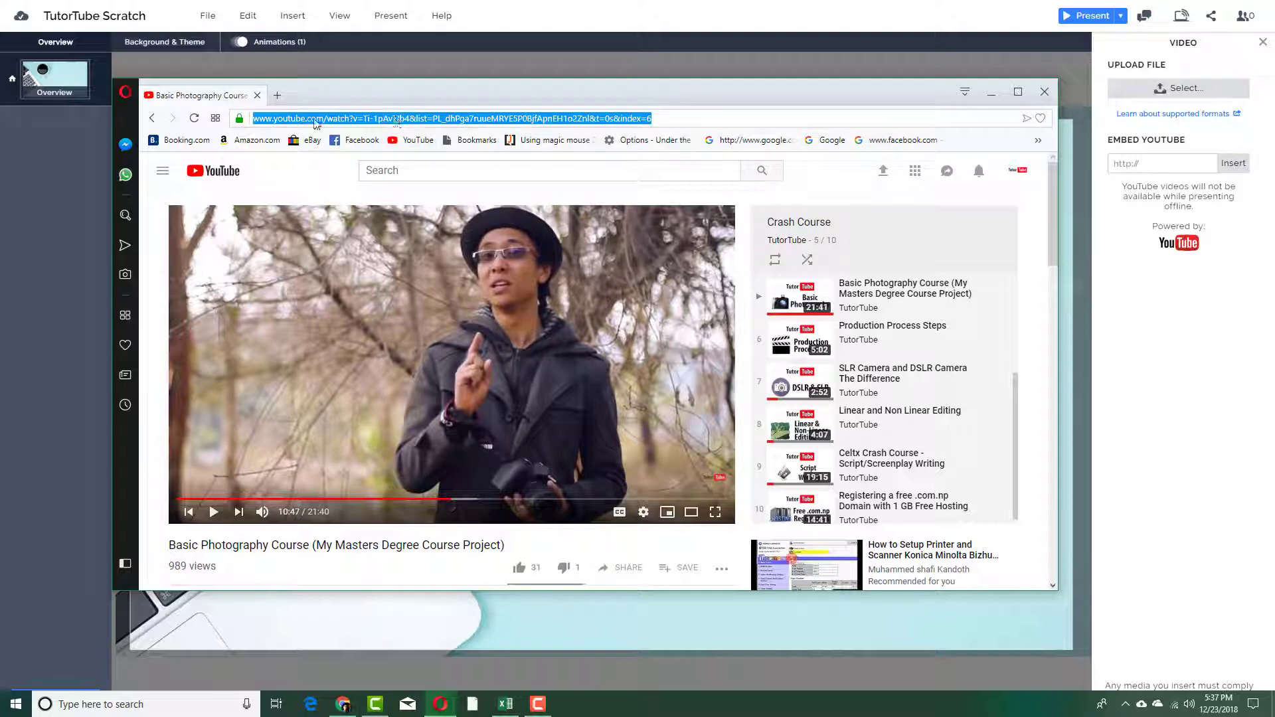
right_click(313, 120)
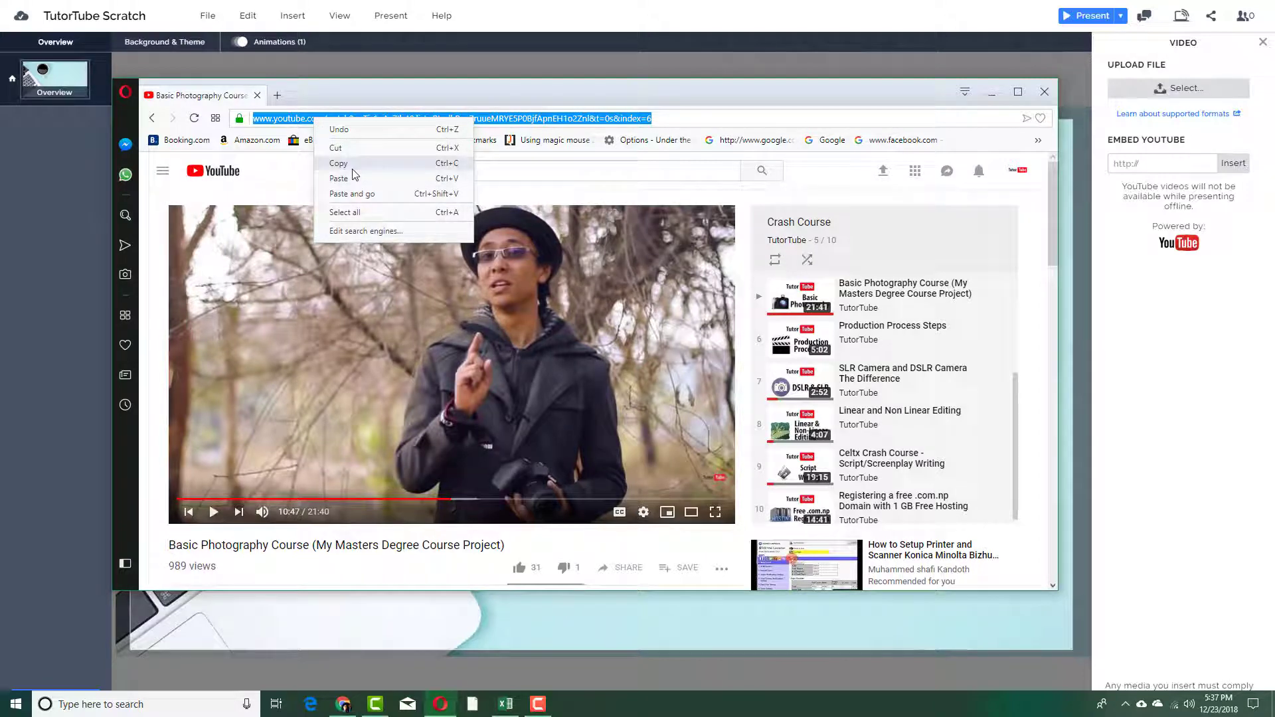
click(352, 168)
- Paste the copied YouTube link and insert the TutorTube photography video onto the slide
drag(868, 105, 265, 116)
key(alt+Tab)
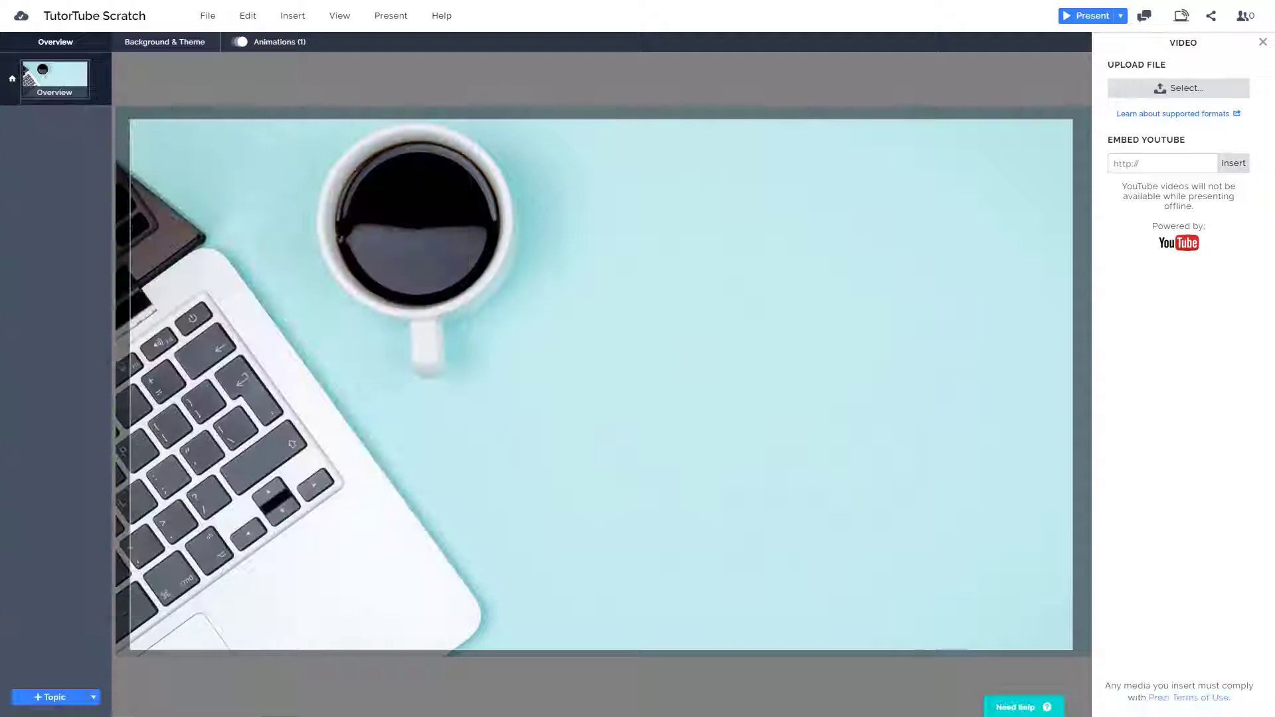
click(1154, 162)
right_click(1154, 163)
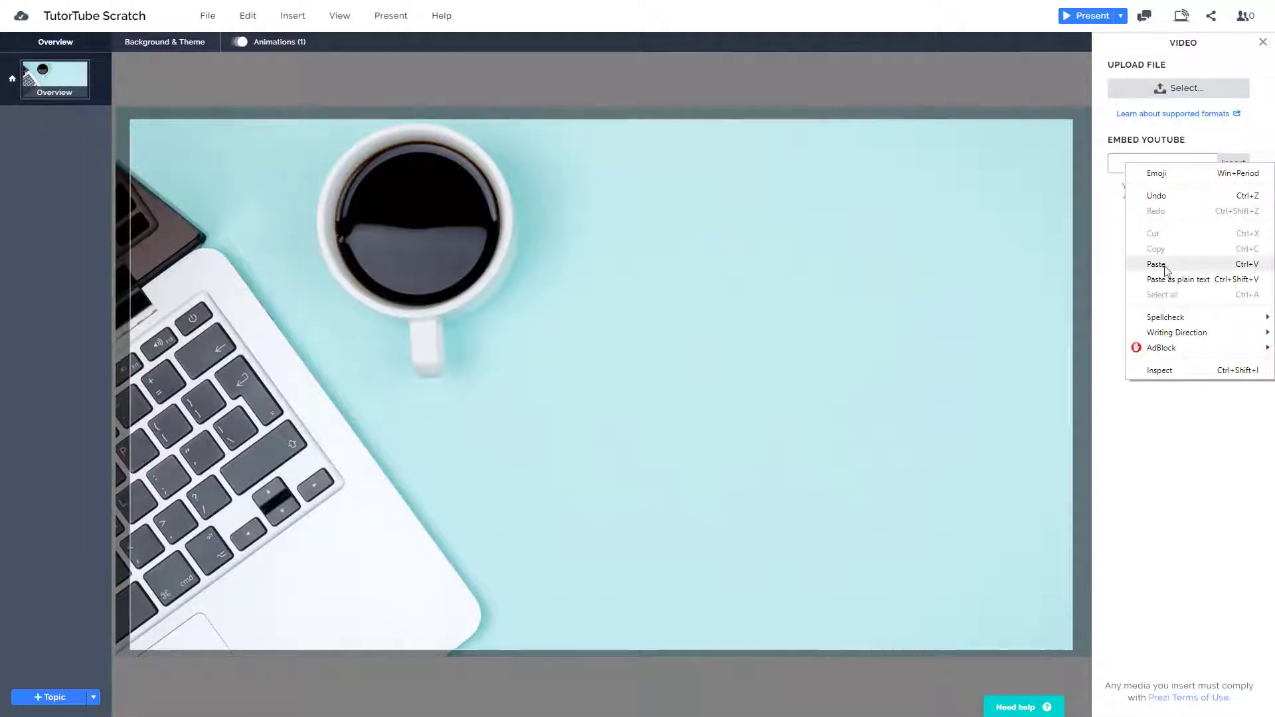
click(1172, 259)
click(1232, 164)
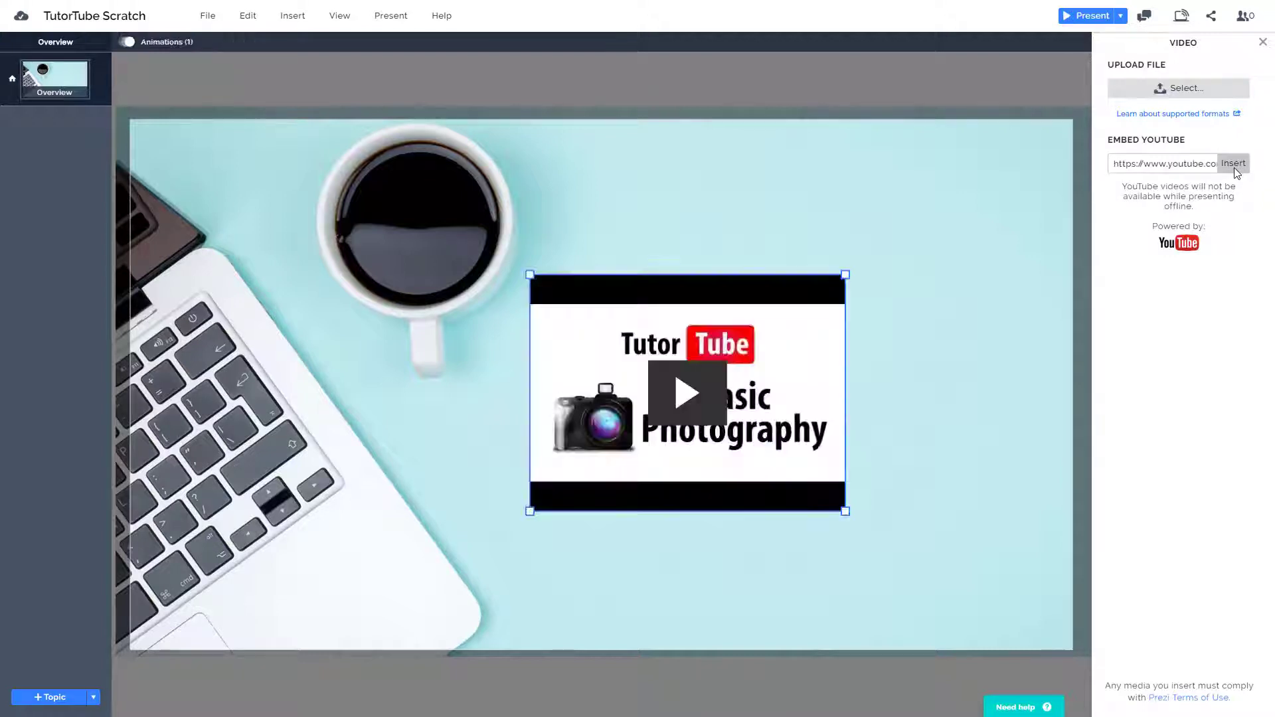
- Shrink the TutorTube video, place it right of the coffee cup, and deselect it
mouse_move(776, 369)
mouse_down()
mouse_move(833, 311)
mouse_move(844, 324)
mouse_up()
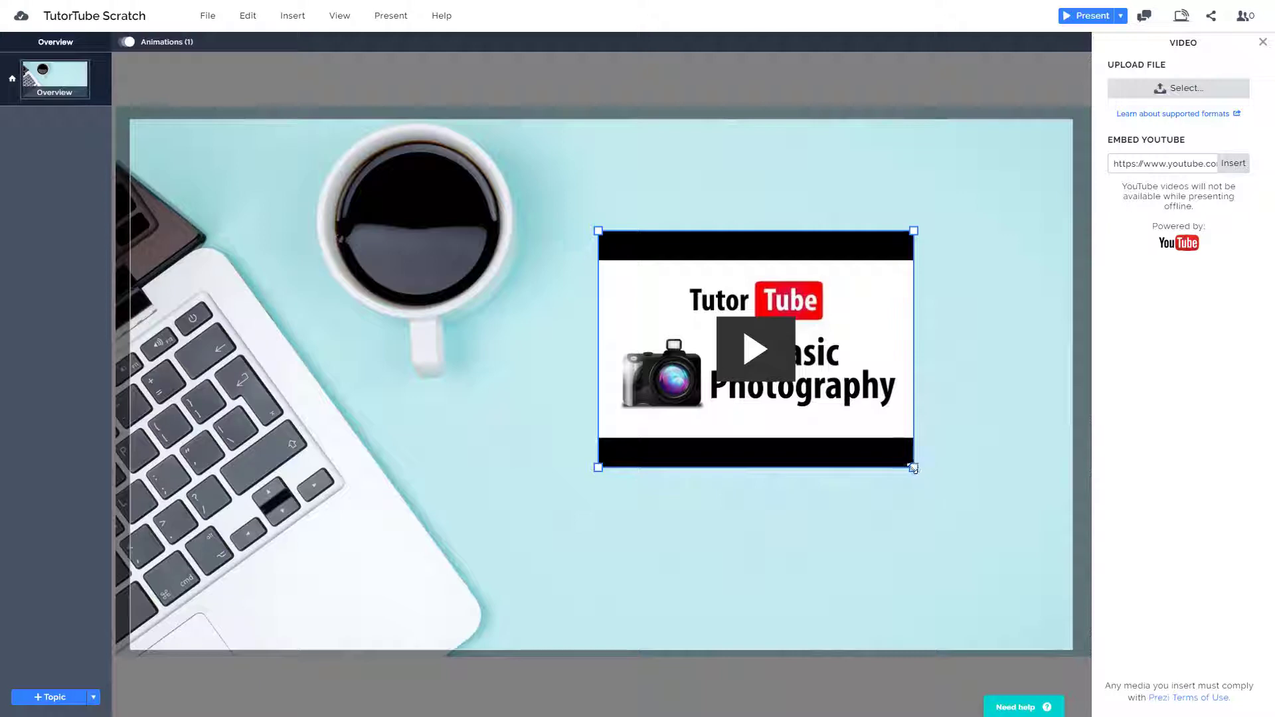
drag(914, 467, 804, 381)
mouse_move(763, 312)
mouse_down()
mouse_move(785, 309)
mouse_move(785, 337)
mouse_up()
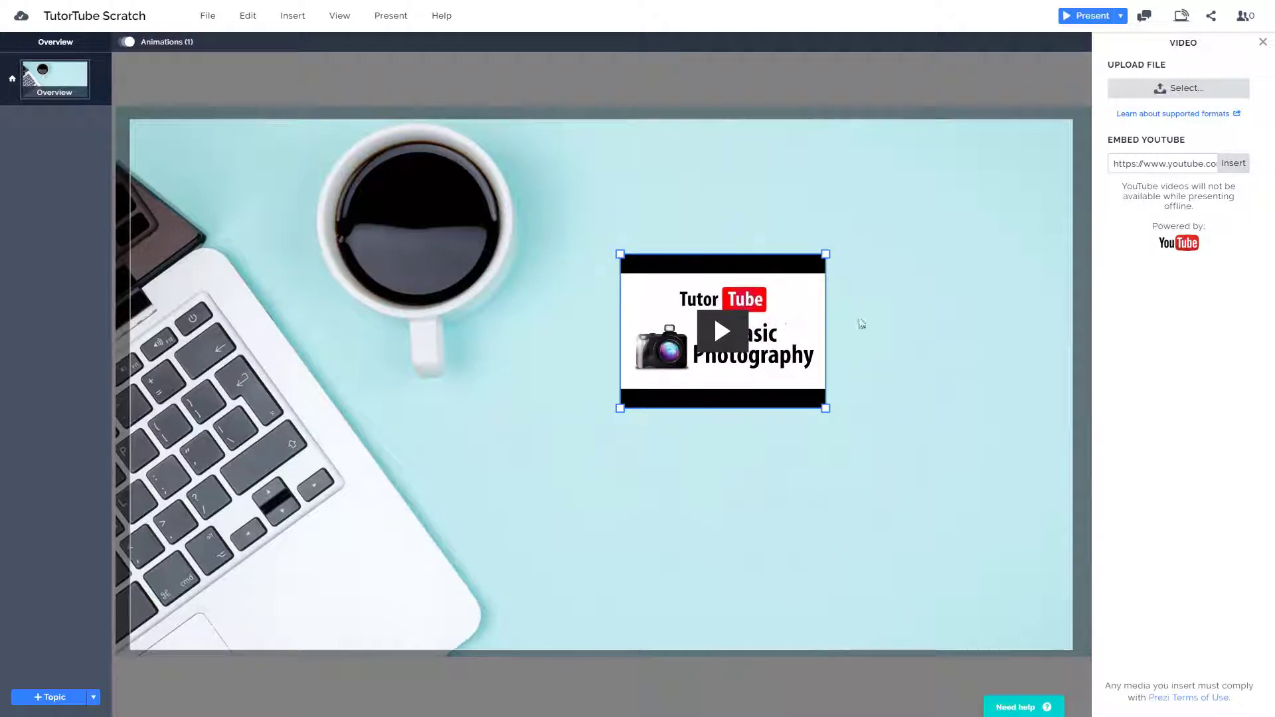
click(877, 319)
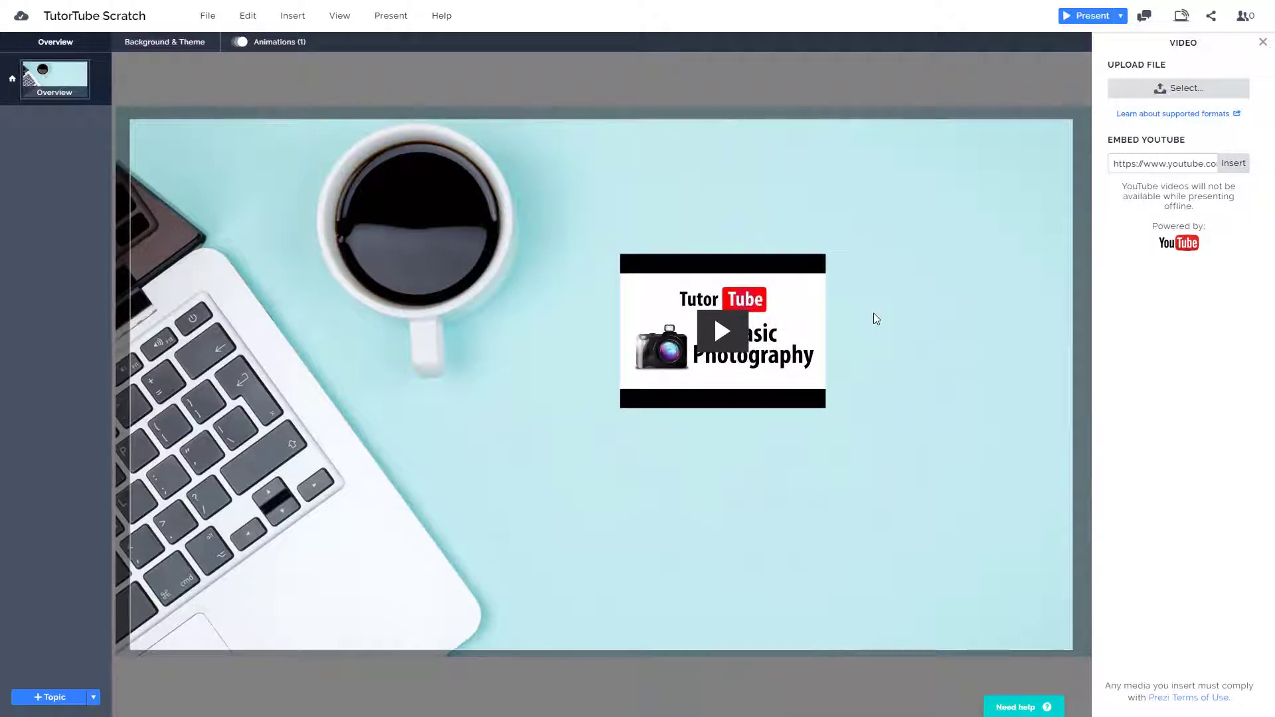
- Present full screen, skip the video ahead to about 7:14, and pause it
click(1090, 17)
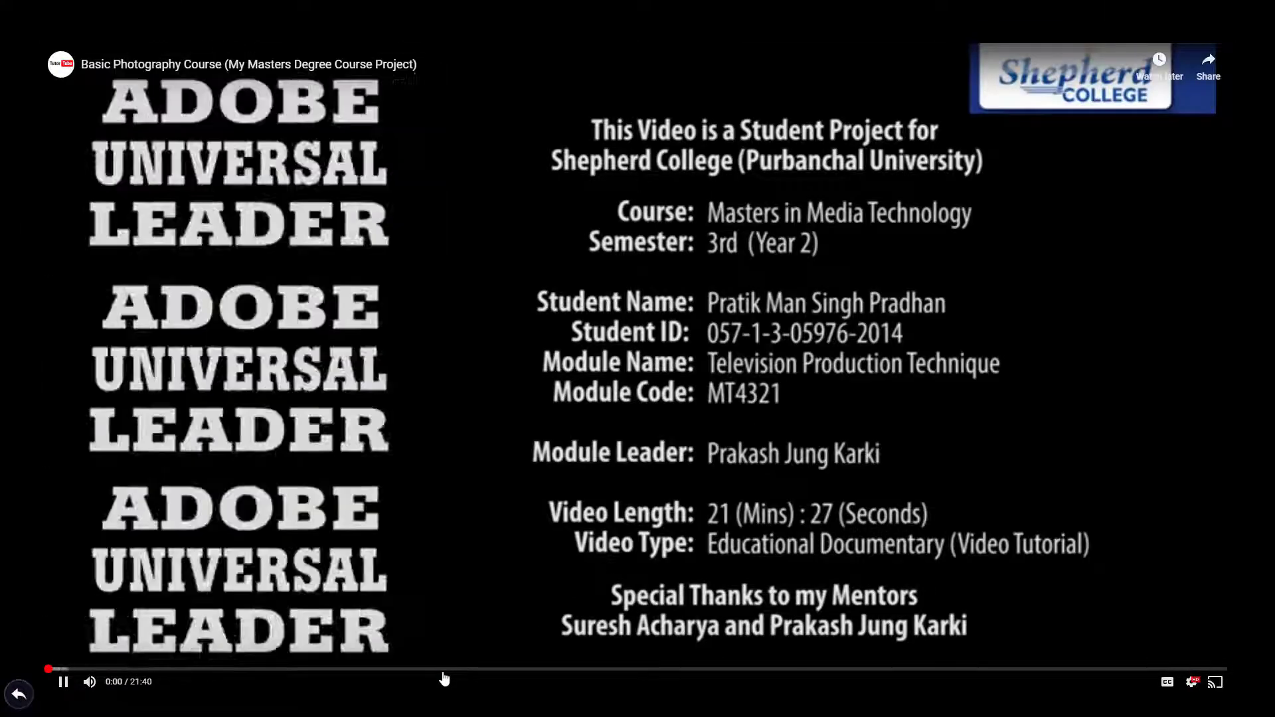
click(445, 679)
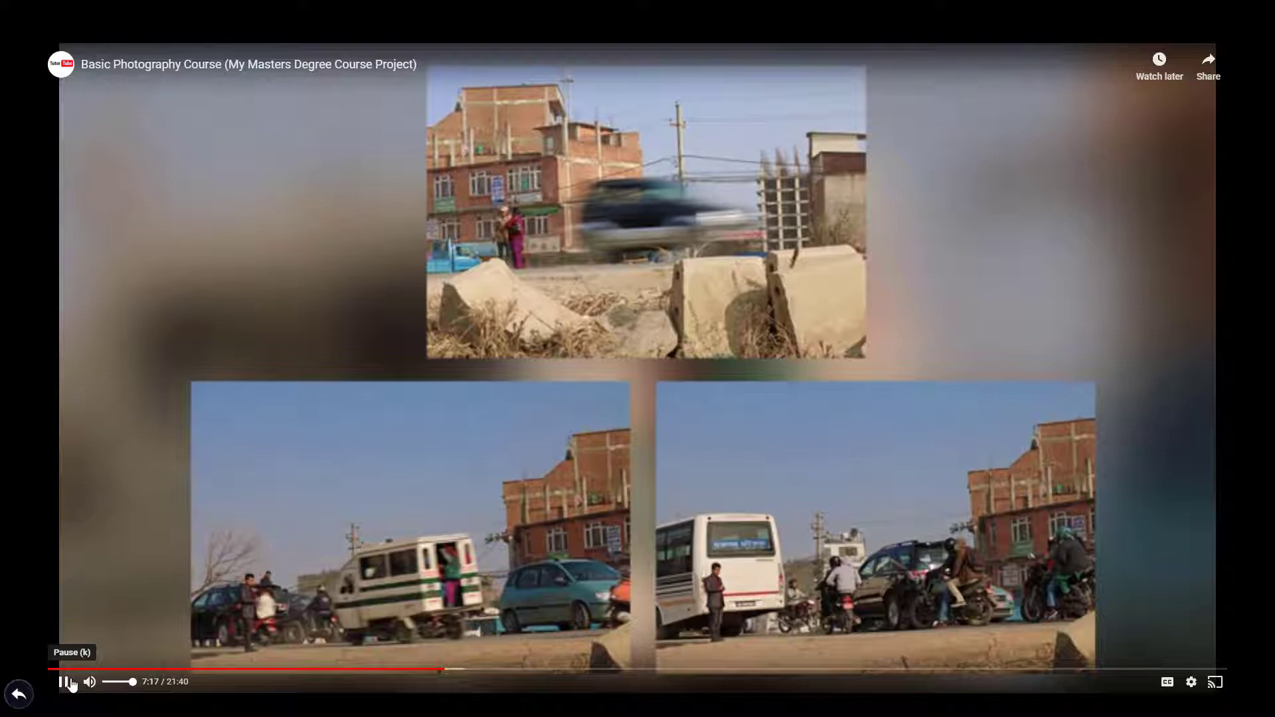
click(67, 683)
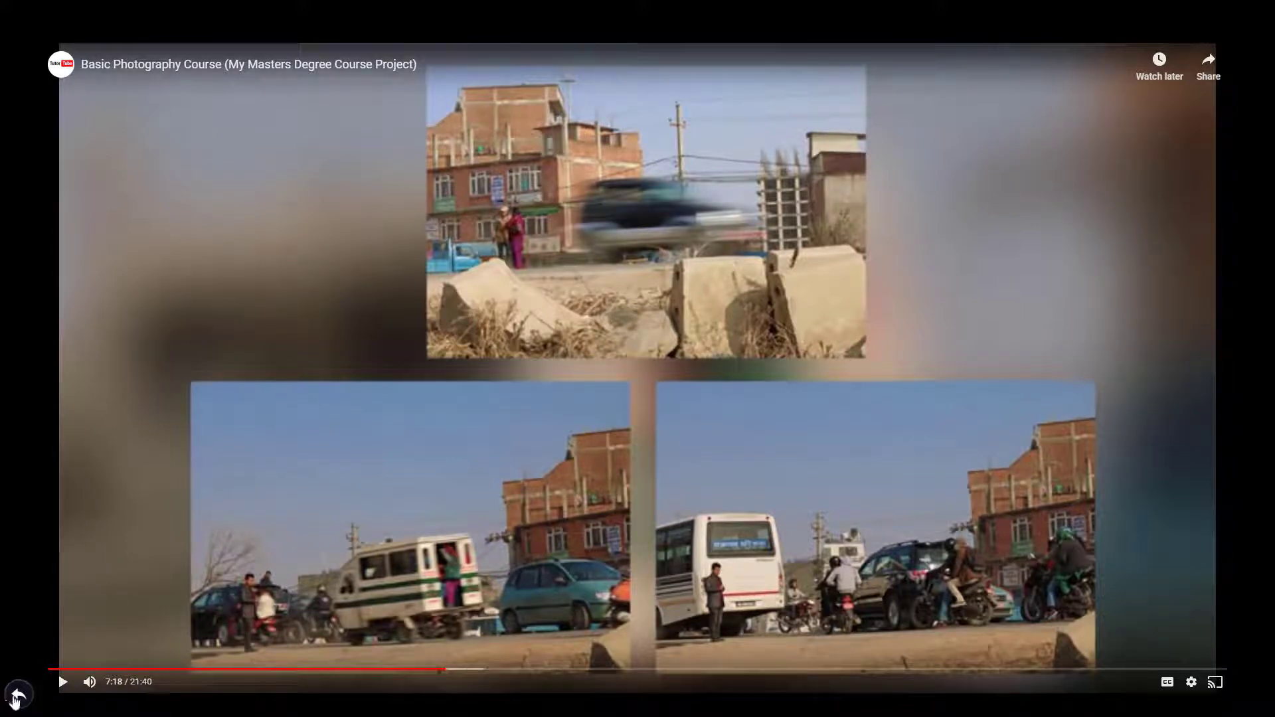